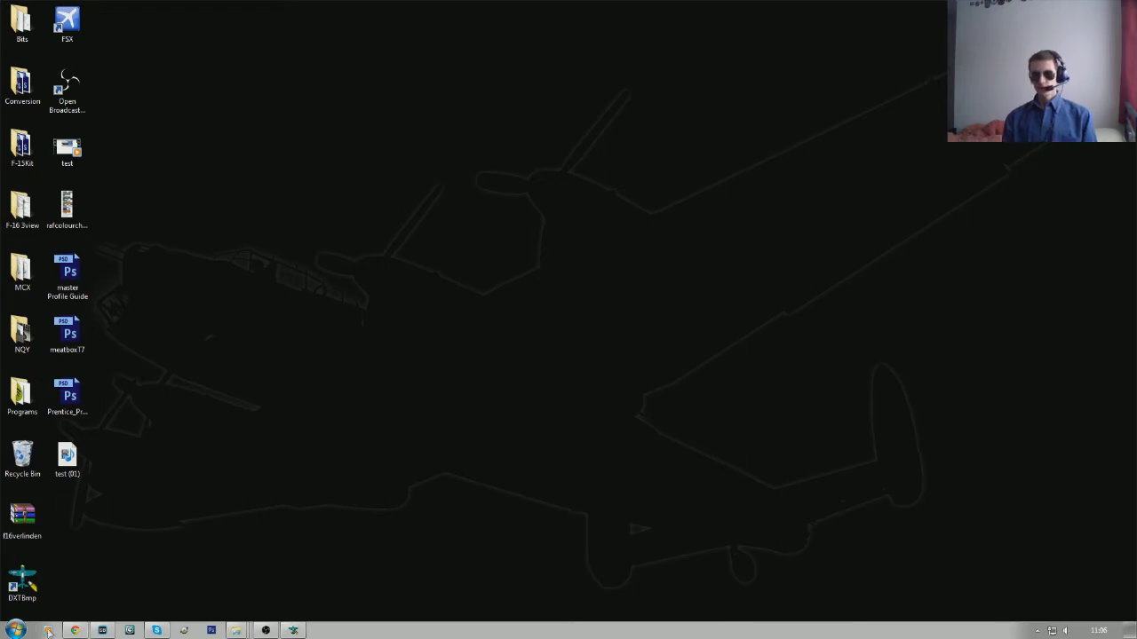
Bring Chrome back up on the DXTBmp Texture tool page
click(74, 630)
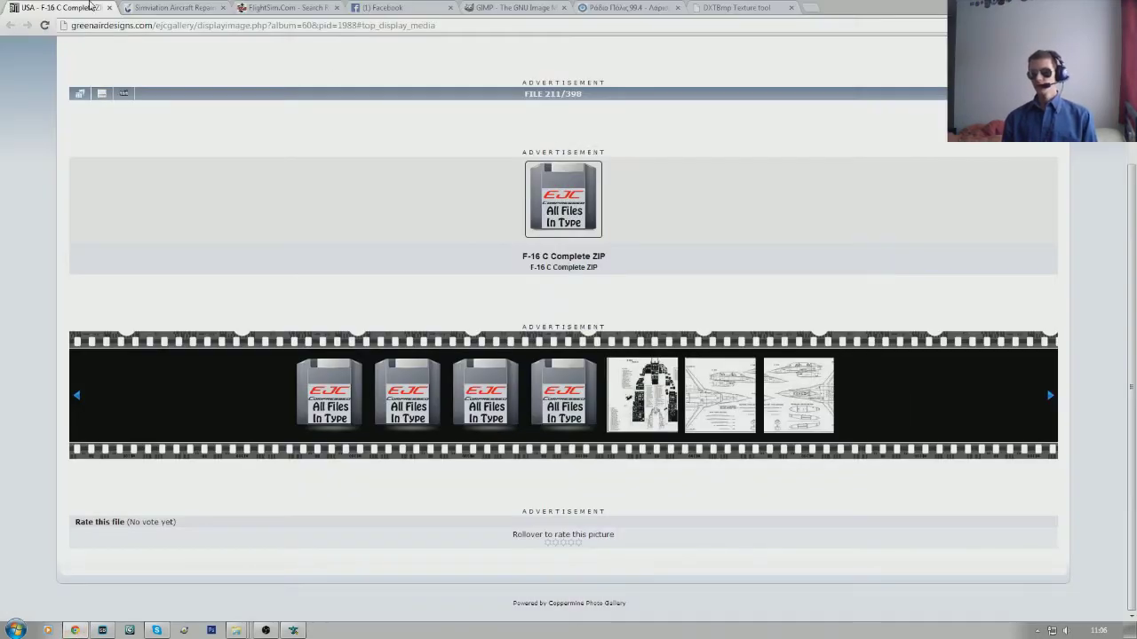
click(750, 9)
scroll(483, 161, up, 15)
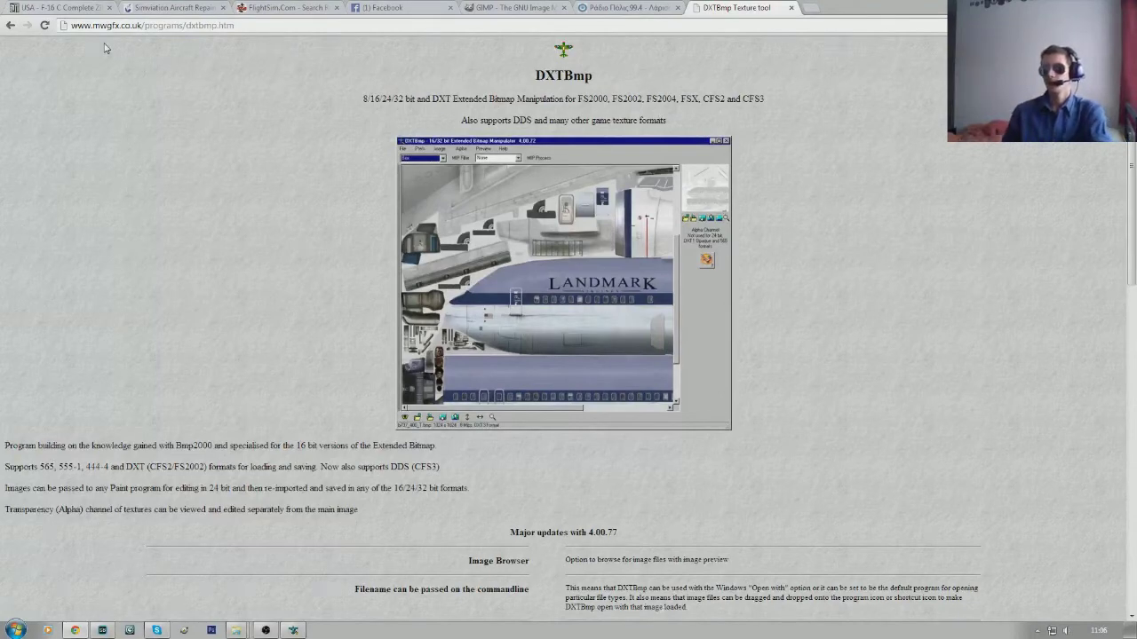
Highlight the DXTBmp heading, scroll to the changelog and Download link, then switch to the GIMP homepage
drag(536, 76, 593, 77)
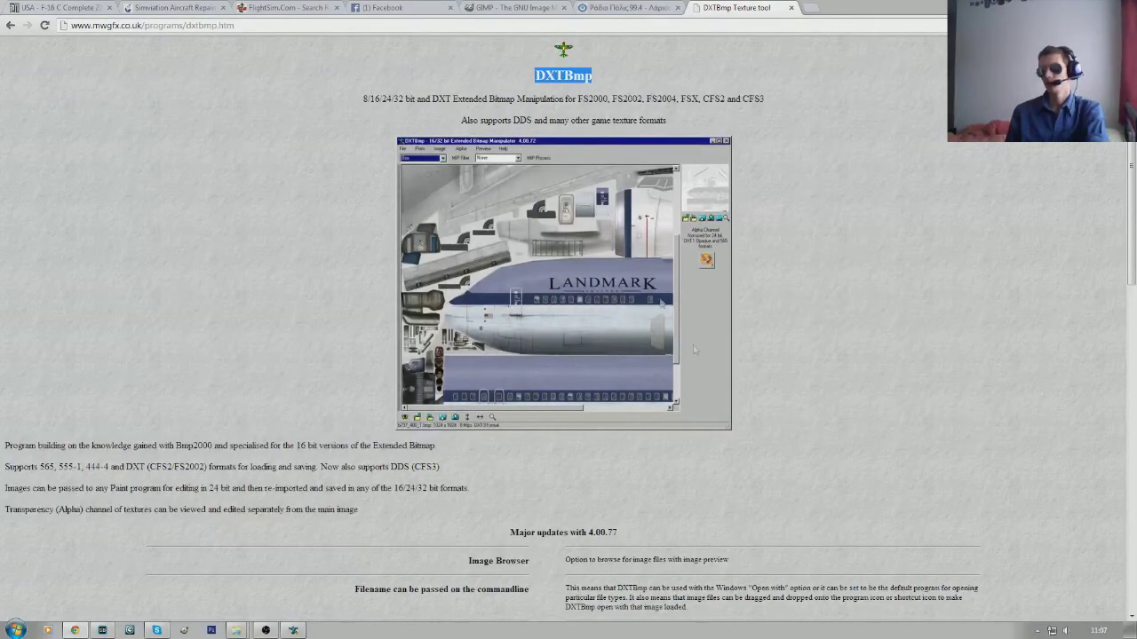
scroll(682, 390, down, 5)
scroll(636, 429, down, 5)
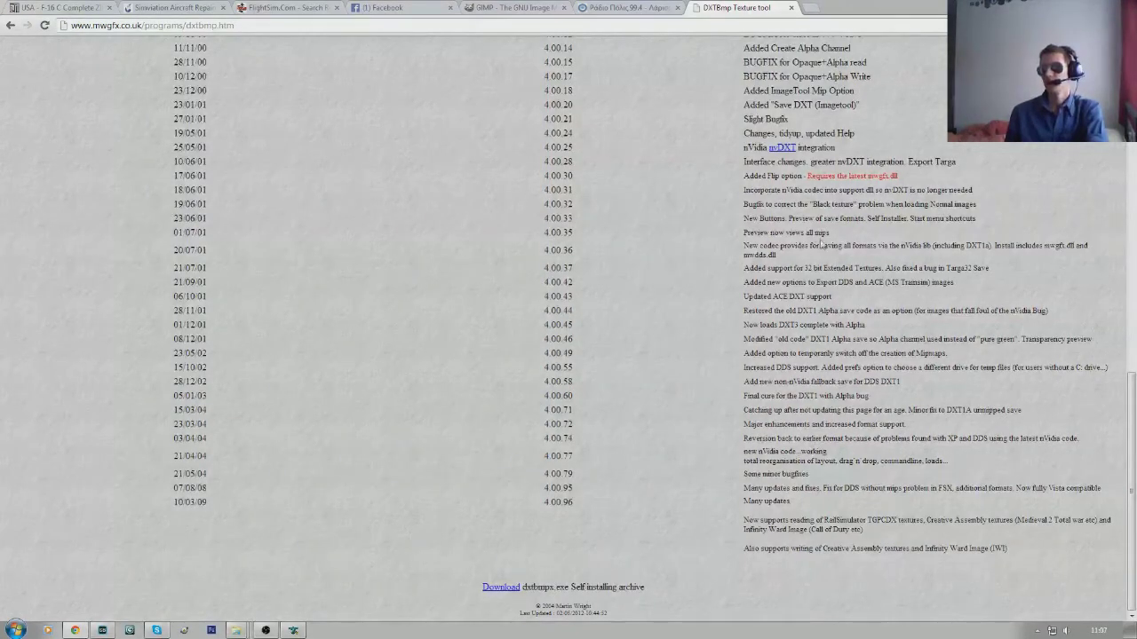
click(481, 10)
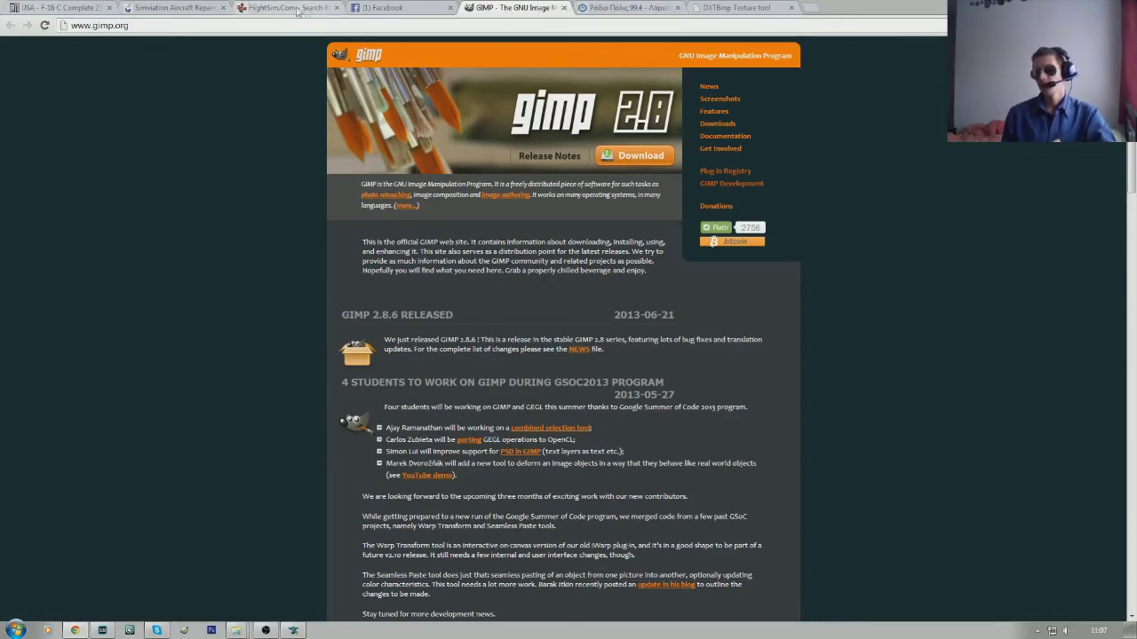
View the Simviation Aircraft Repaints paint-kit list, including Whitef-16, then reveal the desktop
click(185, 8)
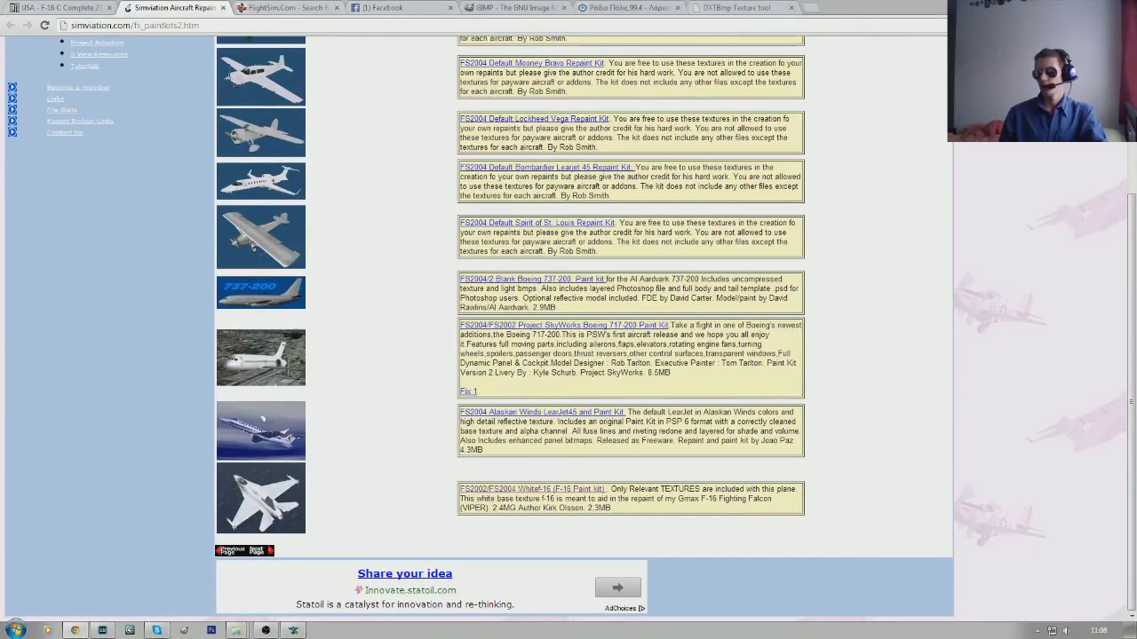
key(super+d)
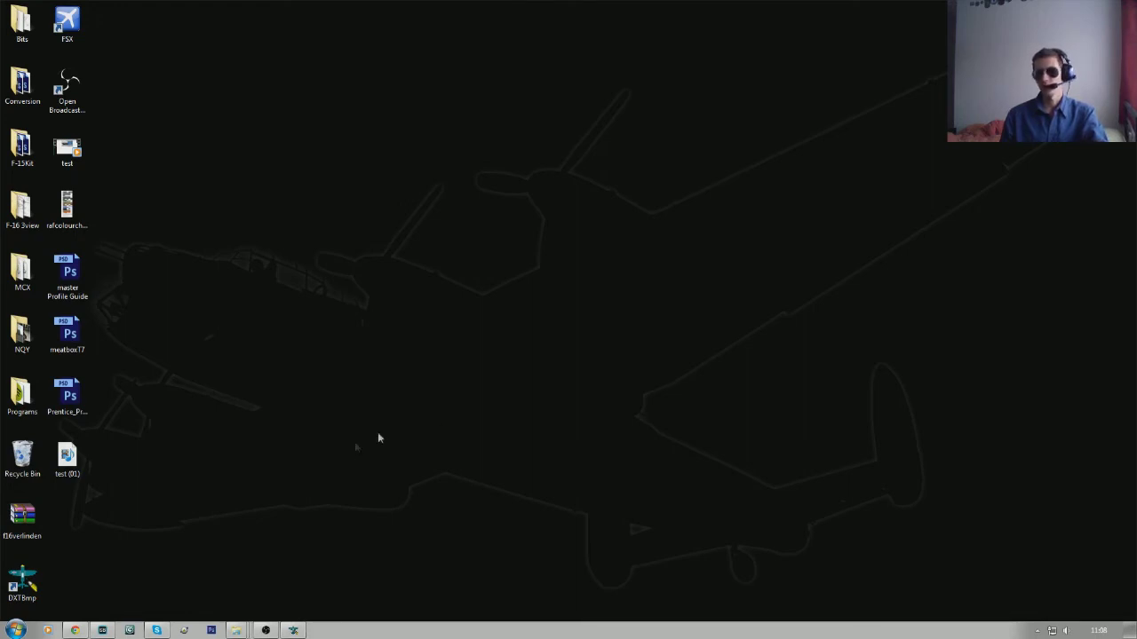
Bring up the white F-16 texture folder and select decal1, decal2, decal3, glass_t and inglass
mouse_move(237, 632)
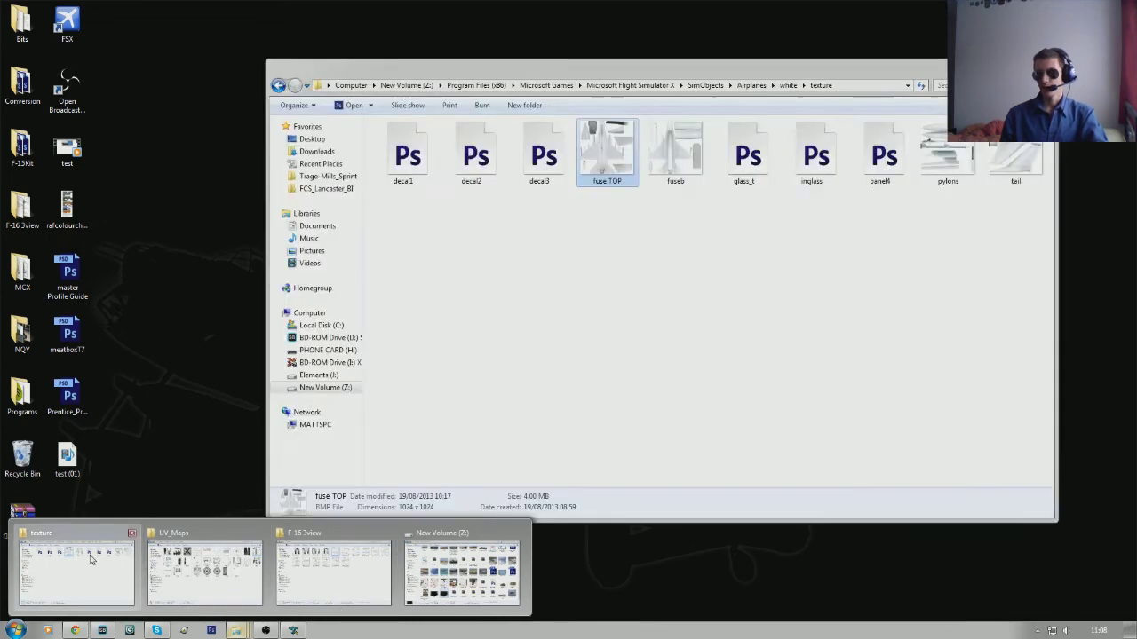
click(91, 559)
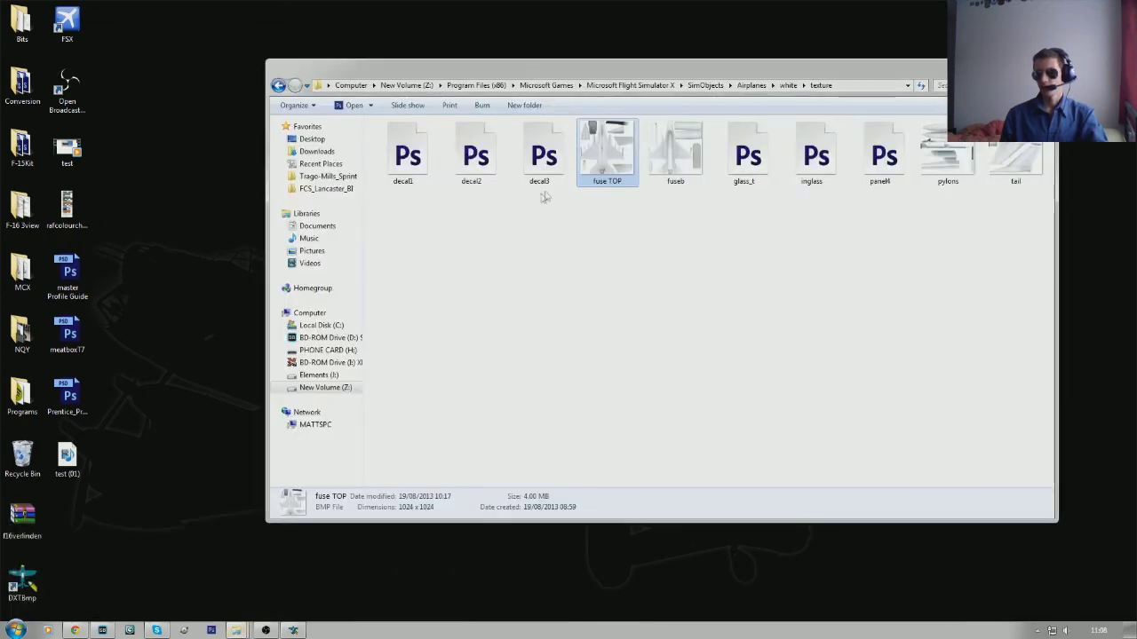
click(404, 155)
click(485, 157)
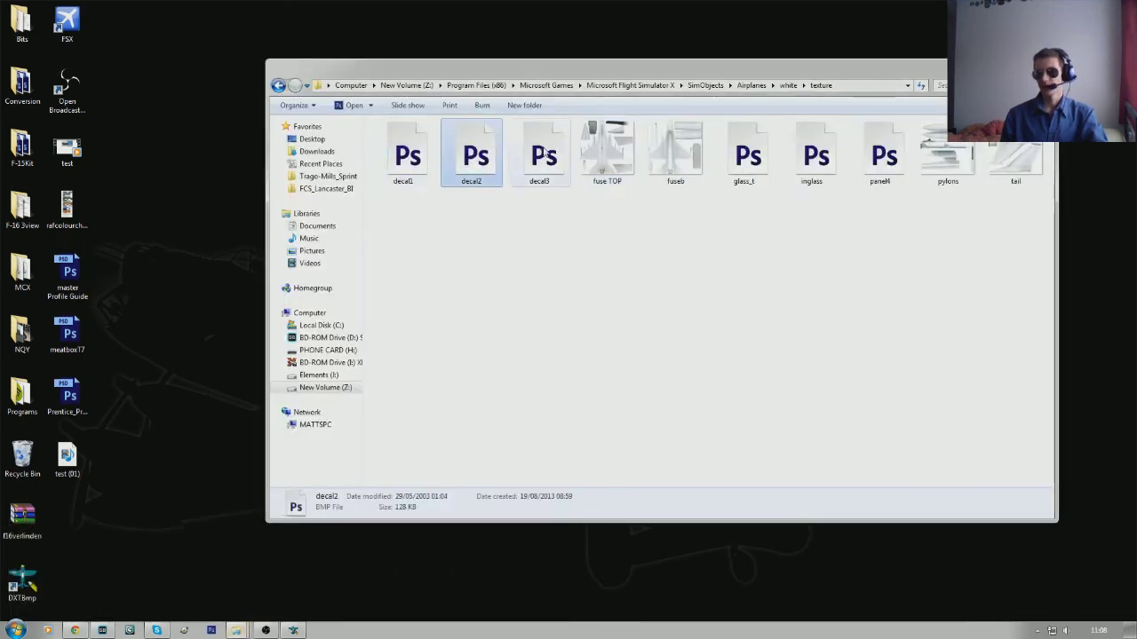
click(542, 158)
click(746, 166)
click(810, 169)
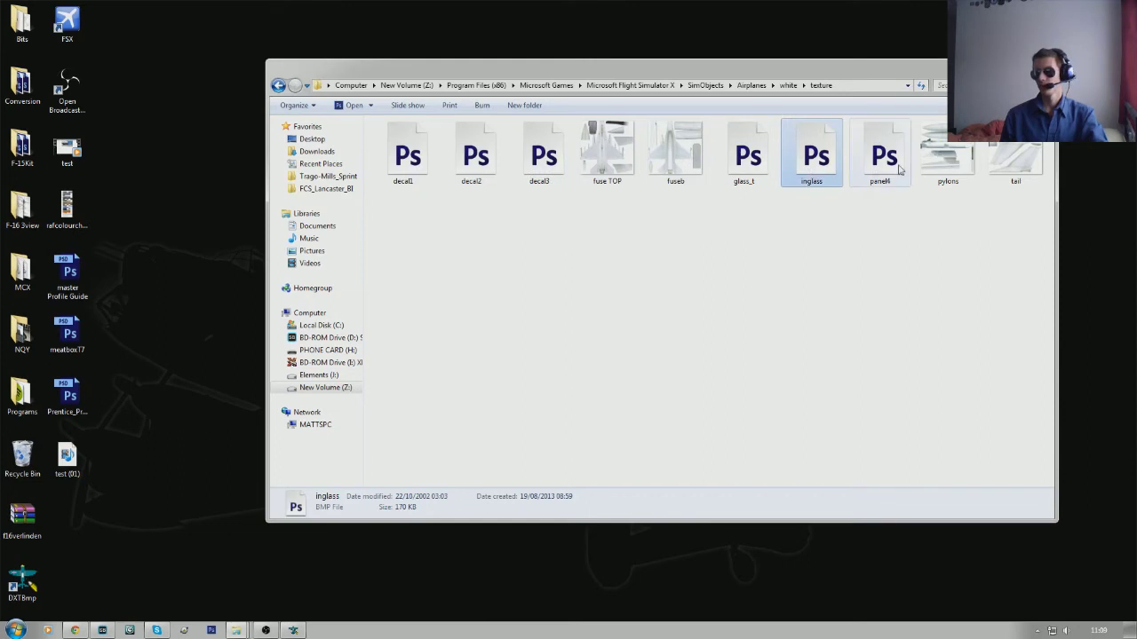
Select panel4, fuse TOP, fuseb, pylons and tail, clear the selection, and drag decal1 into DXTBmp
click(888, 168)
click(590, 167)
click(689, 166)
click(945, 167)
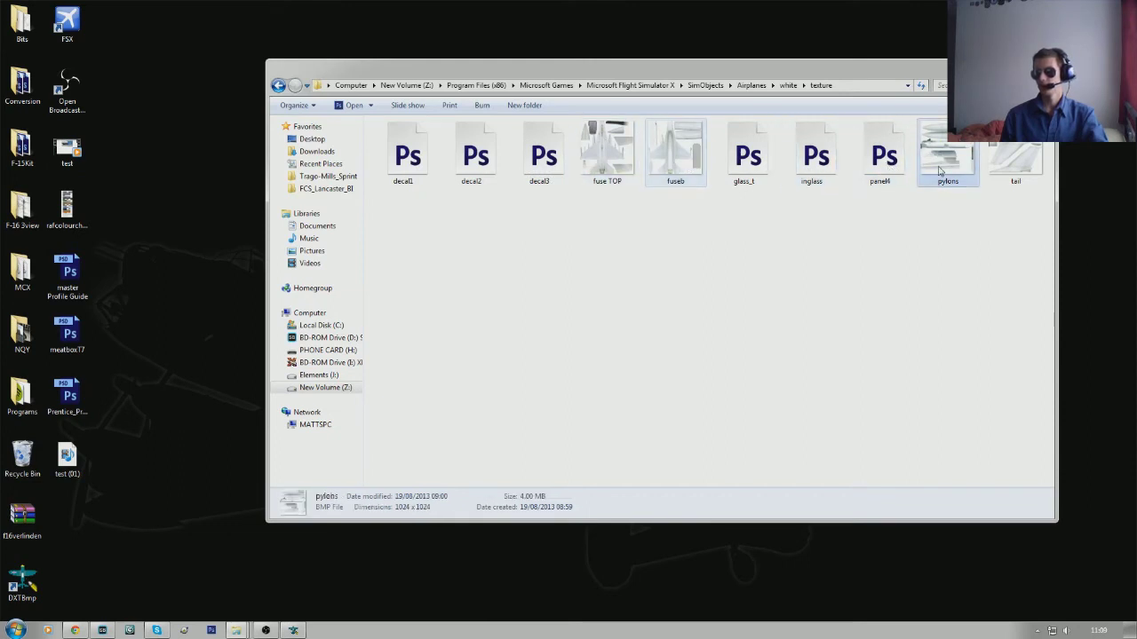
click(990, 158)
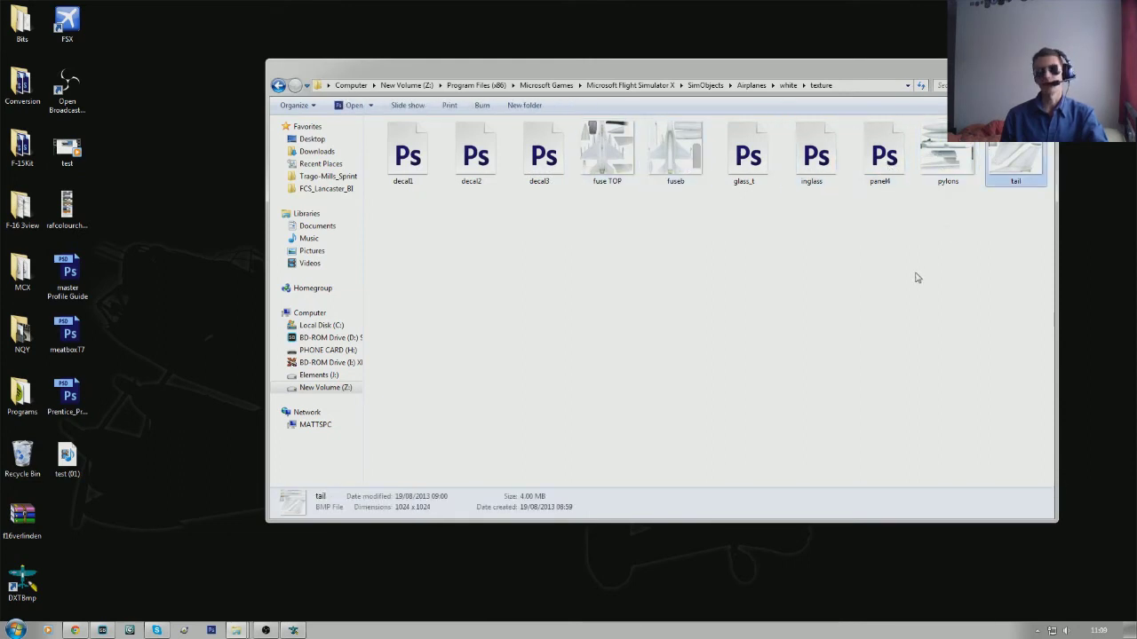
click(888, 280)
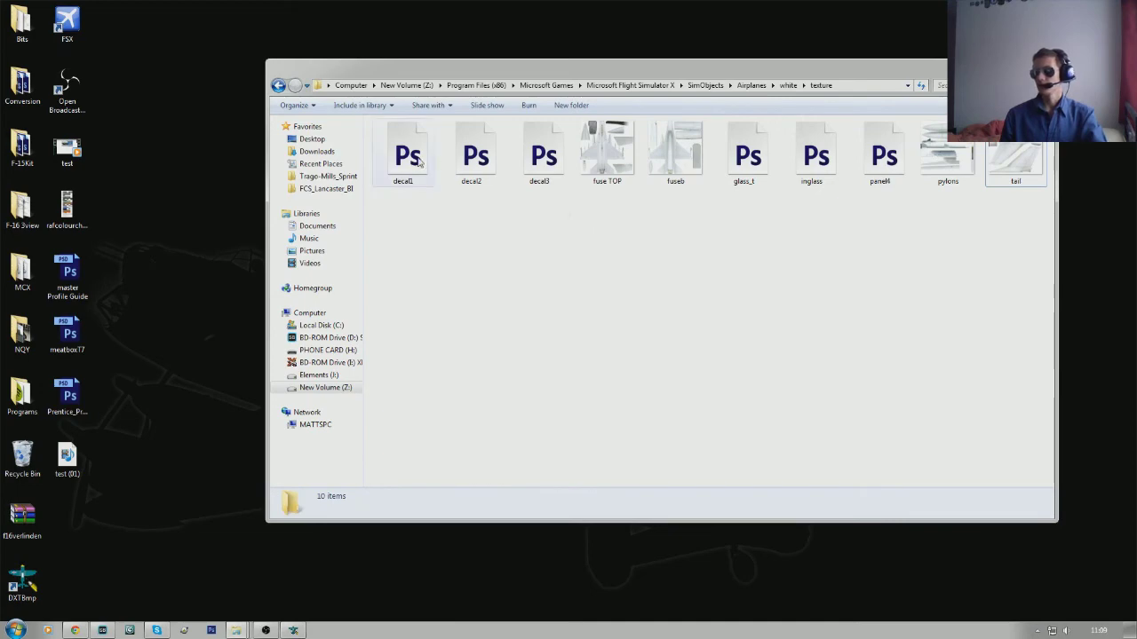
drag(419, 163, 24, 576)
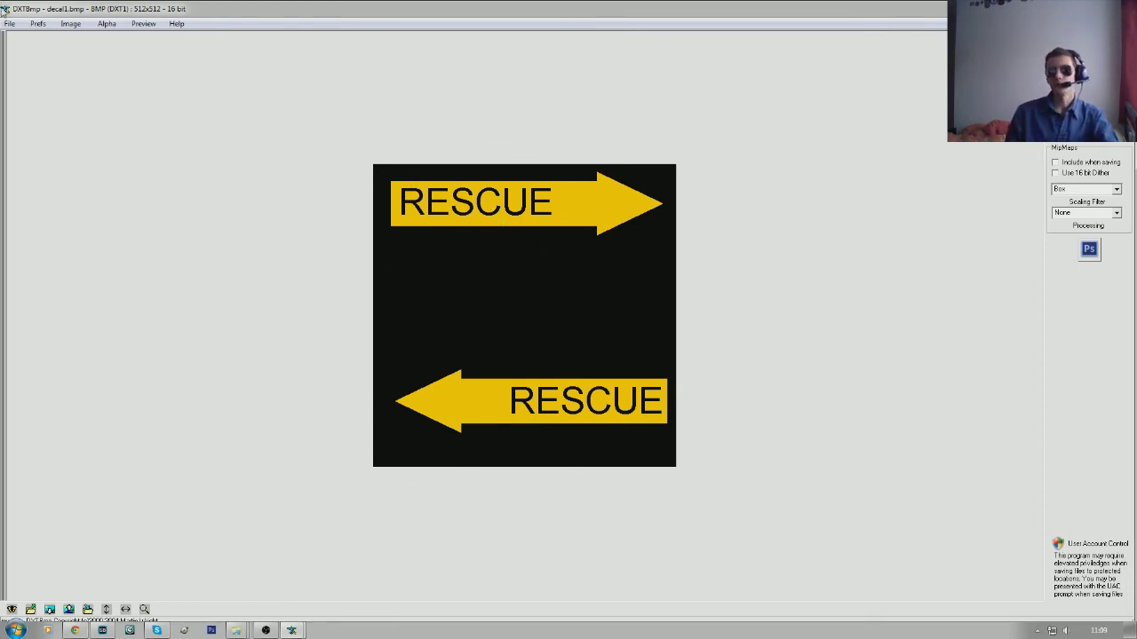
Save decal1.bmp with type Extended 32 bit 888-8, confirming Yes to overwrite the original
click(9, 23)
click(21, 55)
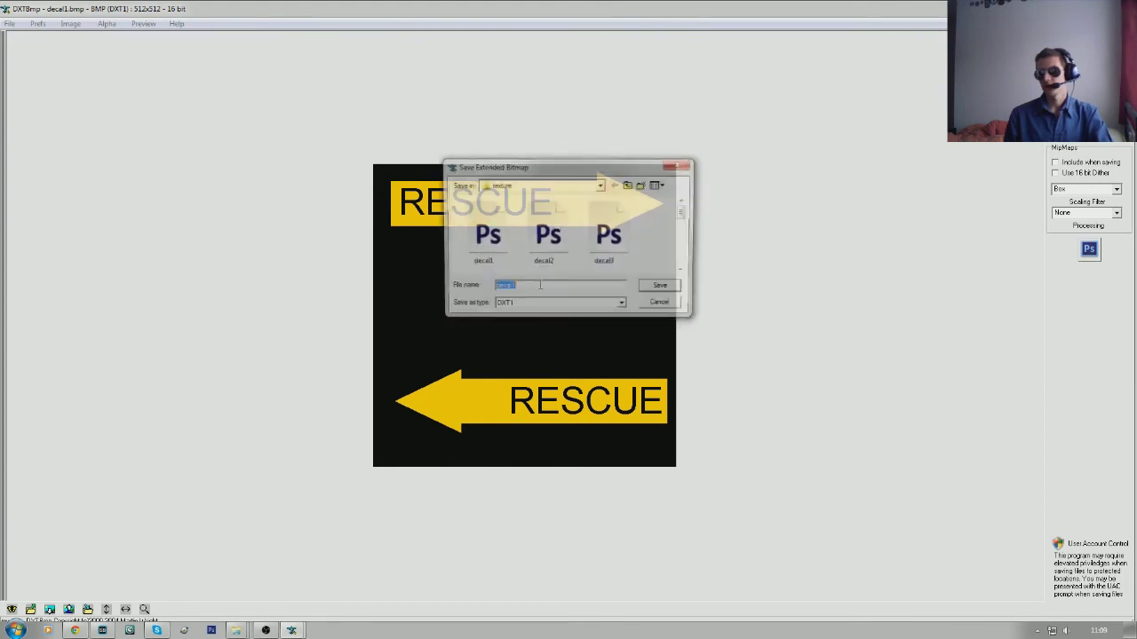
click(611, 307)
click(540, 374)
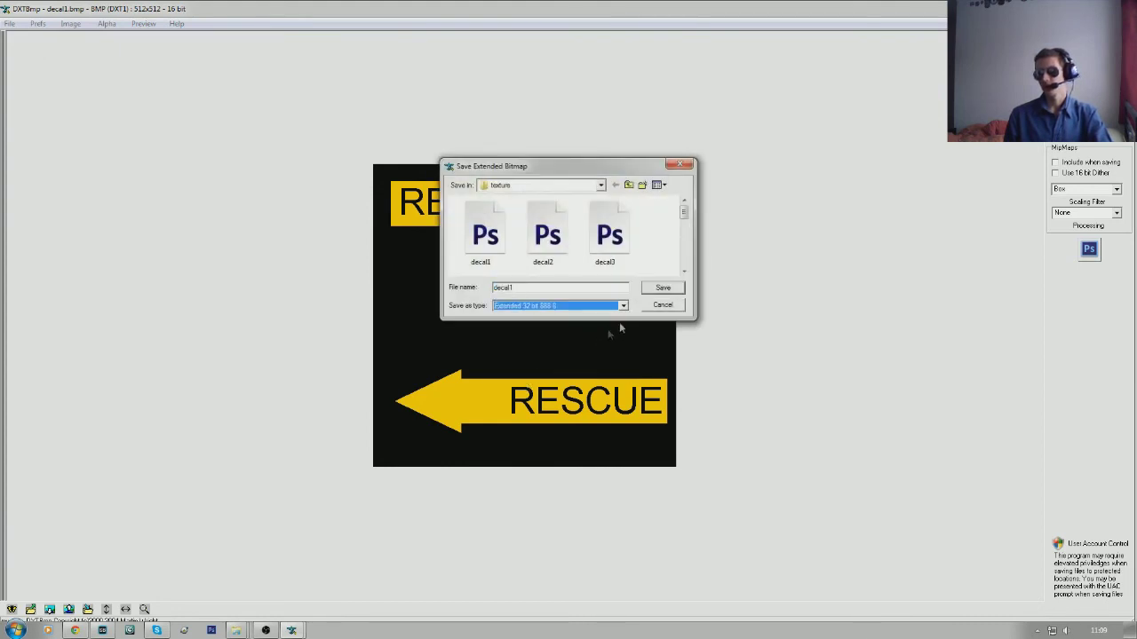
click(674, 294)
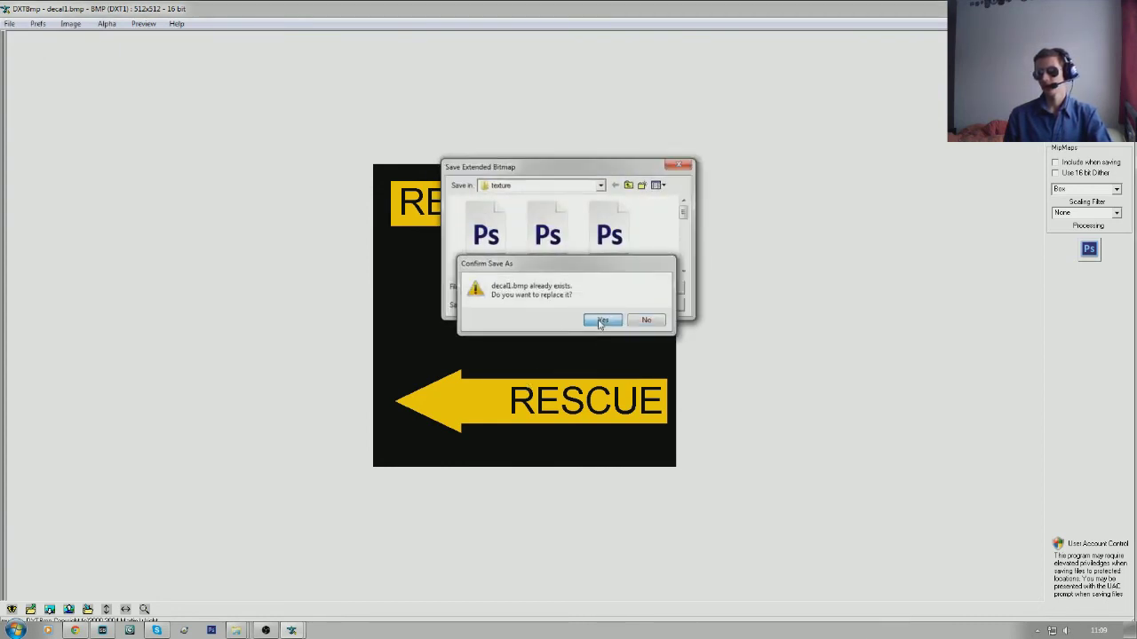
click(600, 322)
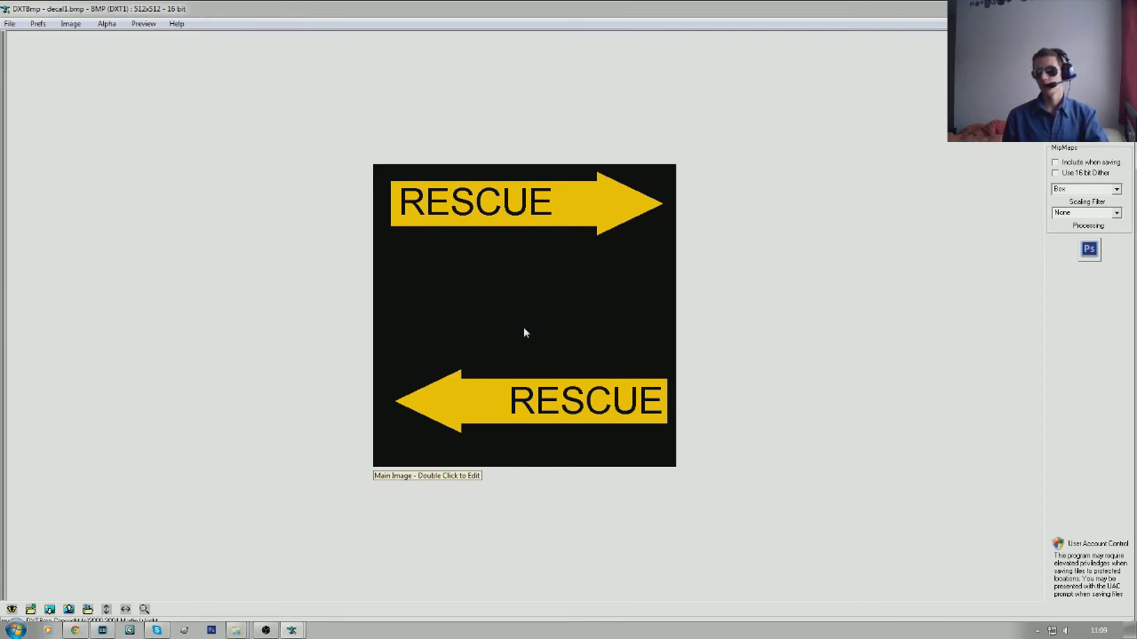
click(9, 24)
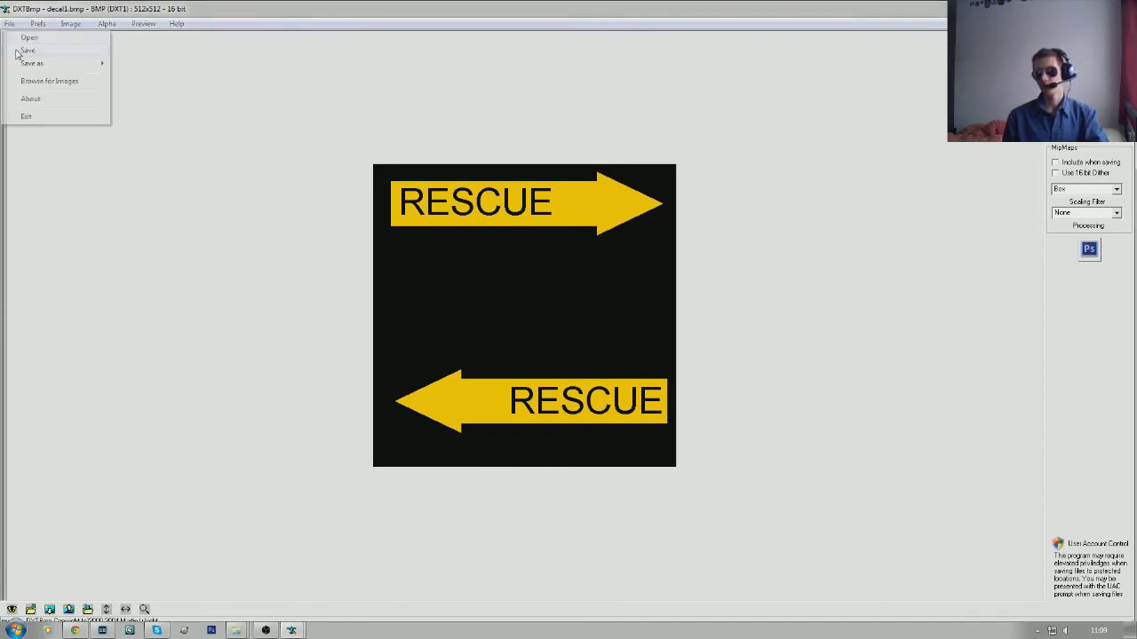
click(20, 53)
click(543, 307)
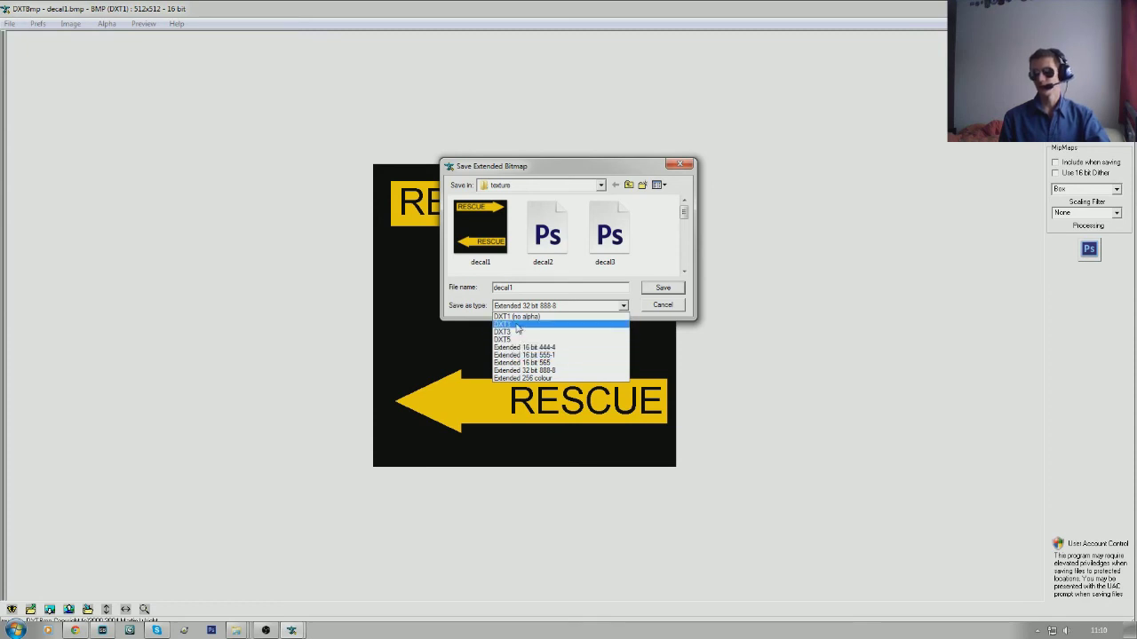
click(673, 305)
click(672, 306)
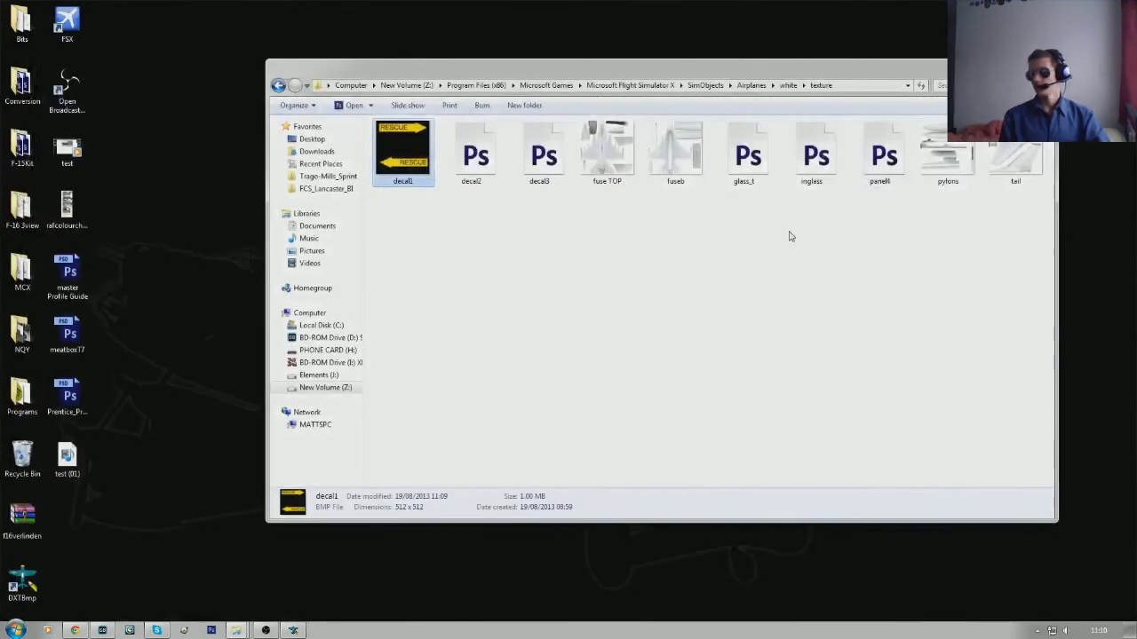